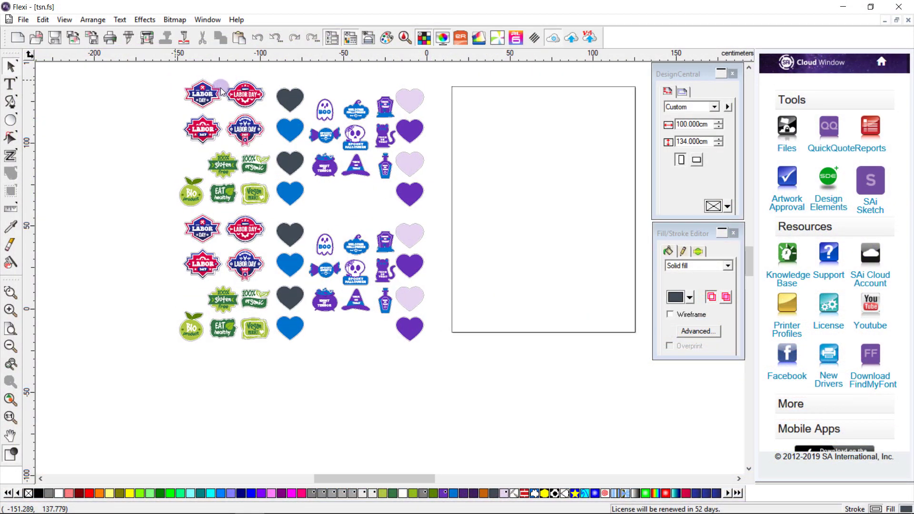
Select all the sticker artwork to read its total width and height, then deselect it.
{"action": "scroll", "coordinate": [176, 81], "scroll_direction": "up", "scroll_amount": 1}
{"action": "scroll", "coordinate": [273, 98], "scroll_direction": "up", "scroll_amount": 1}
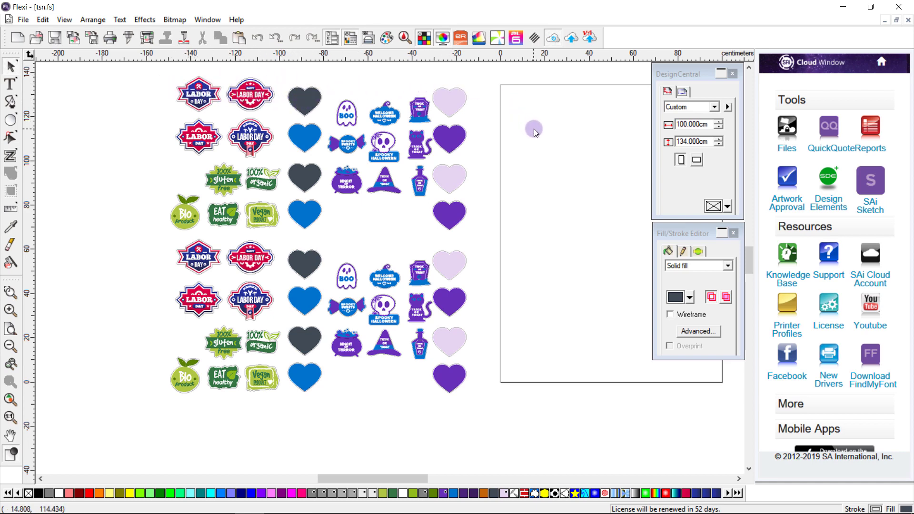
{"action": "scroll", "coordinate": [529, 130], "scroll_direction": "down", "scroll_amount": 1}
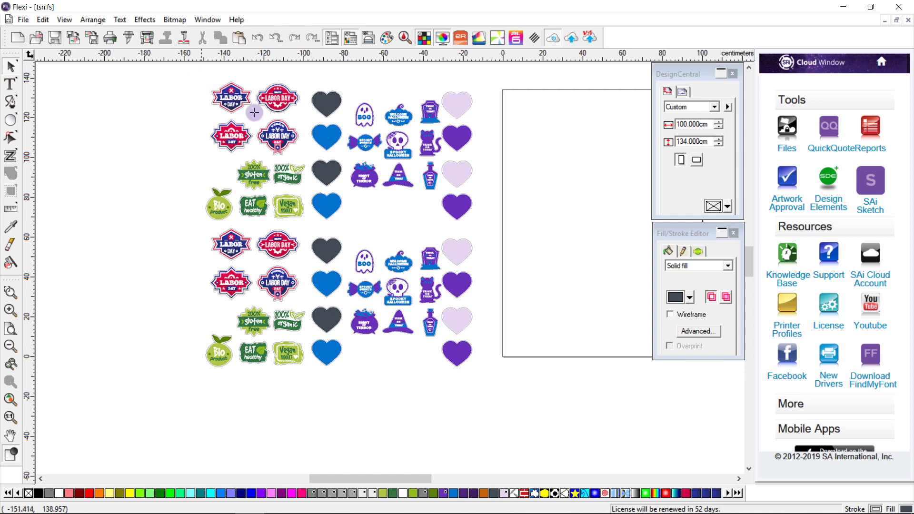
{"action": "left_click_drag", "start_coordinate": [199, 76], "coordinate": [499, 395]}
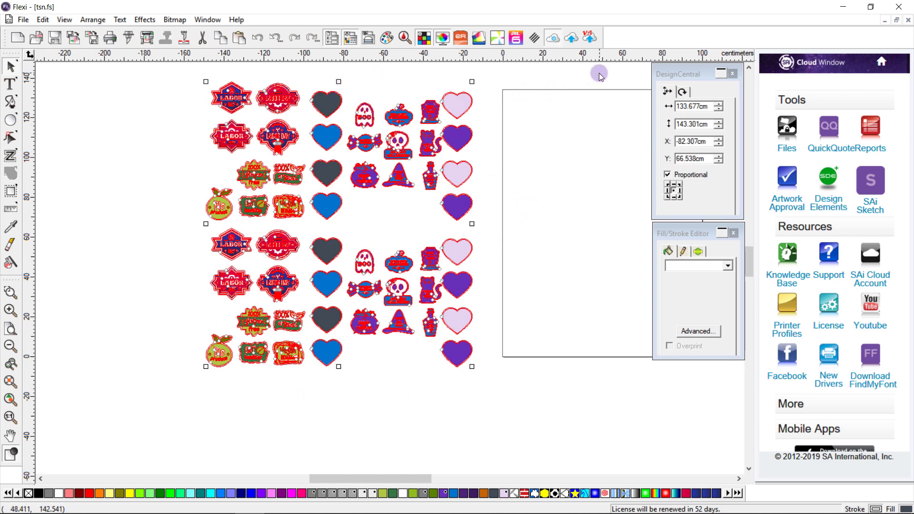
{"action": "double_click", "coordinate": [712, 107]}
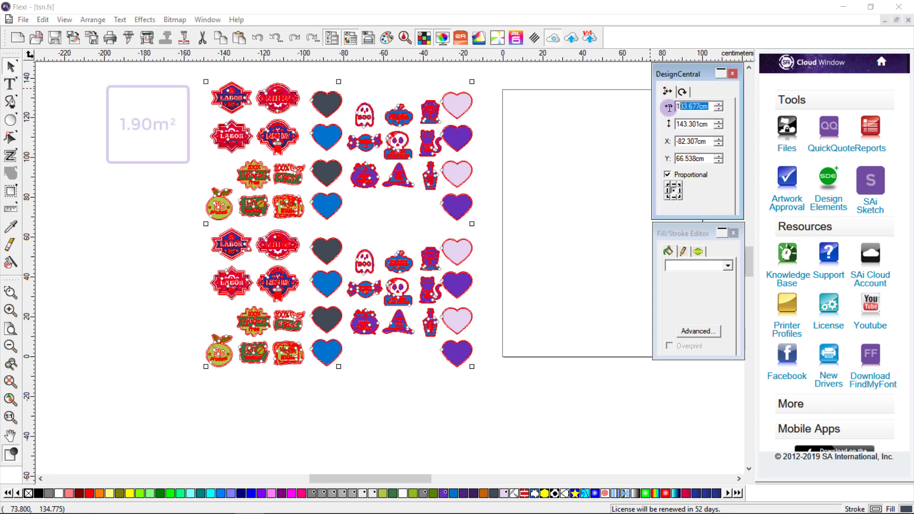
{"action": "double_click", "coordinate": [713, 123]}
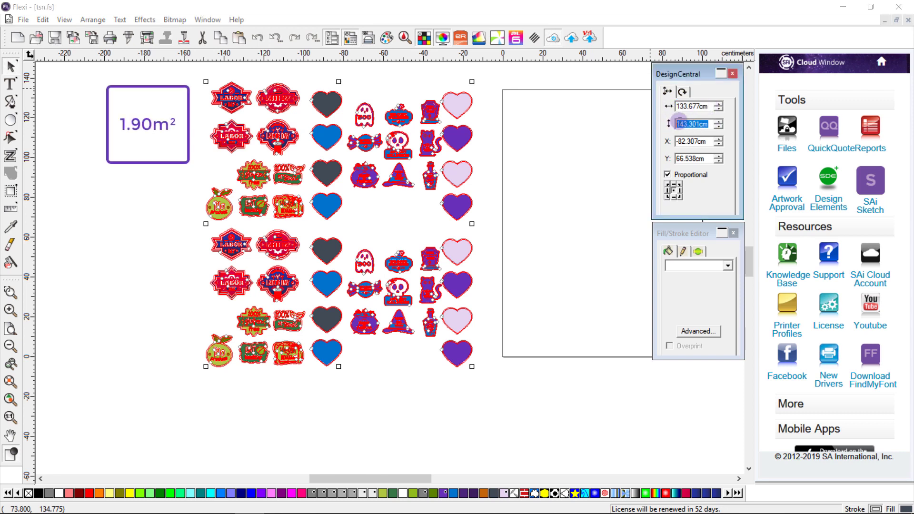
{"action": "left_click", "coordinate": [581, 165]}
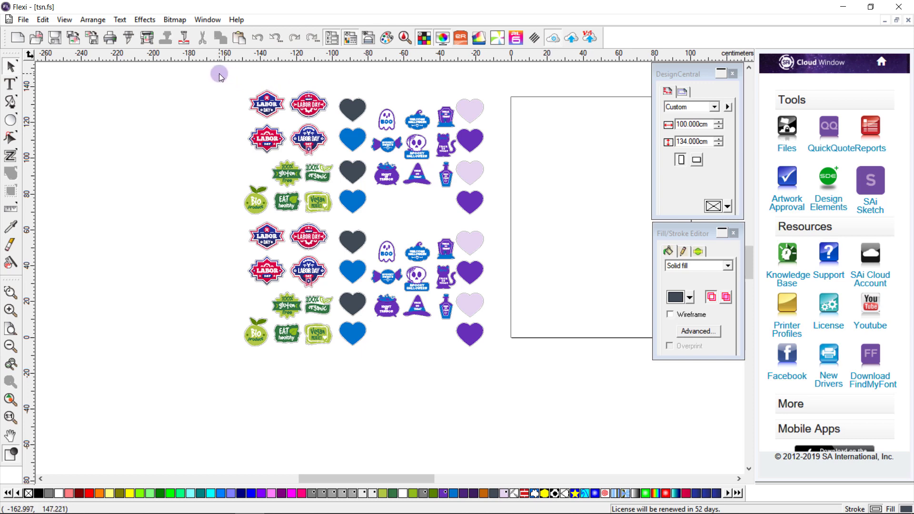
Select all the sticker designs and start a standard Nest from the Arrange menu.
{"action": "left_click_drag", "start_coordinate": [220, 75], "coordinate": [560, 367]}
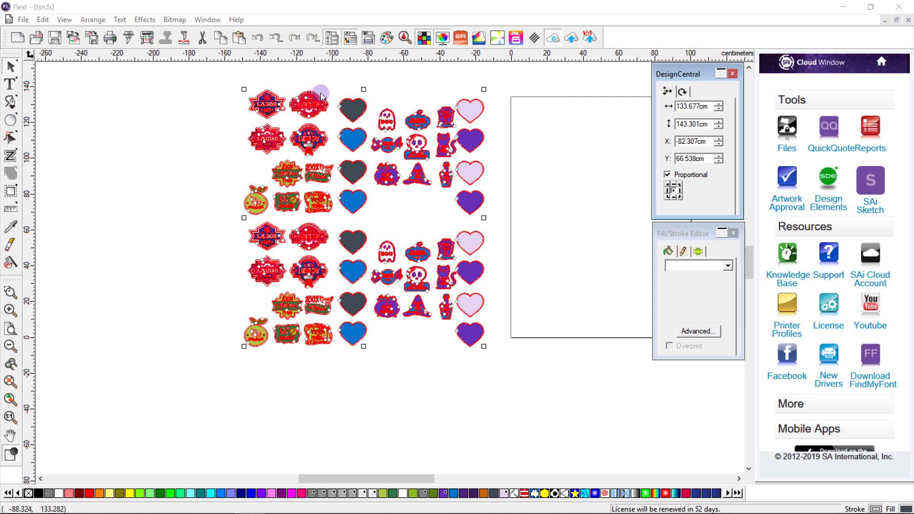
{"action": "left_click", "coordinate": [89, 20]}
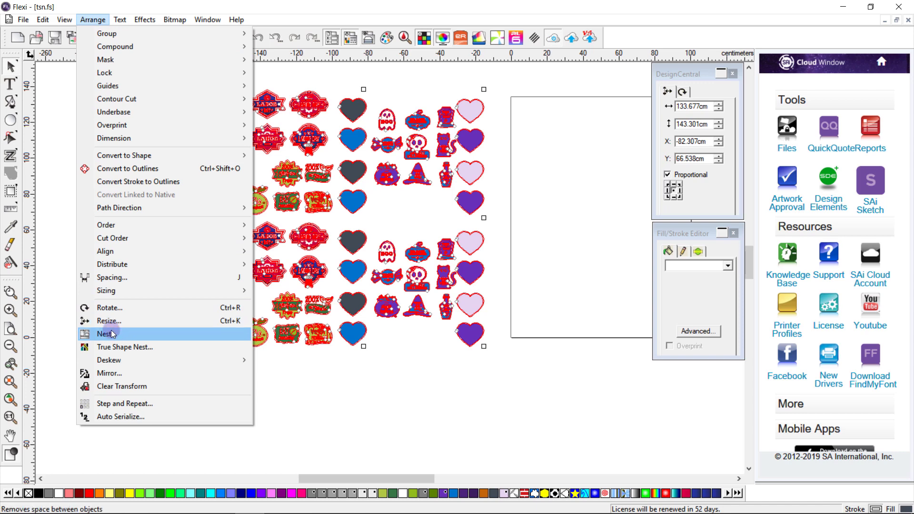
{"action": "left_click", "coordinate": [173, 338]}
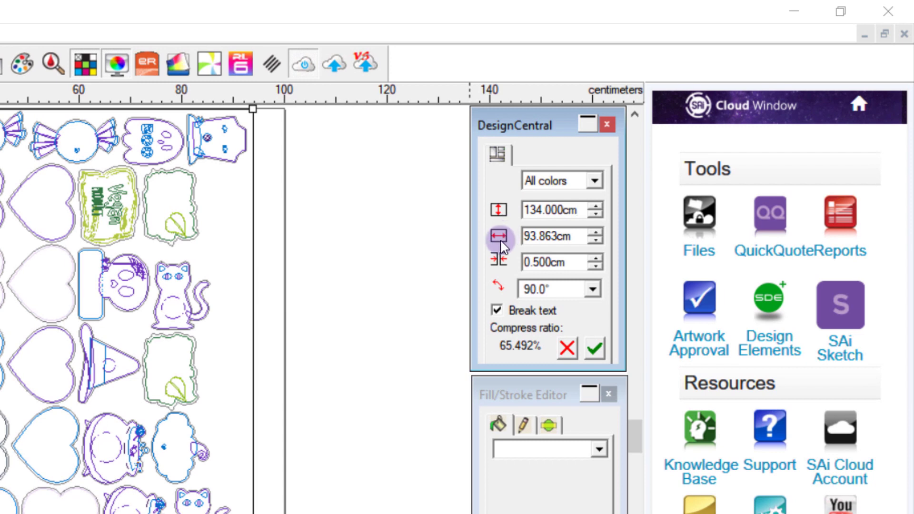
{"action": "double_click", "coordinate": [573, 237]}
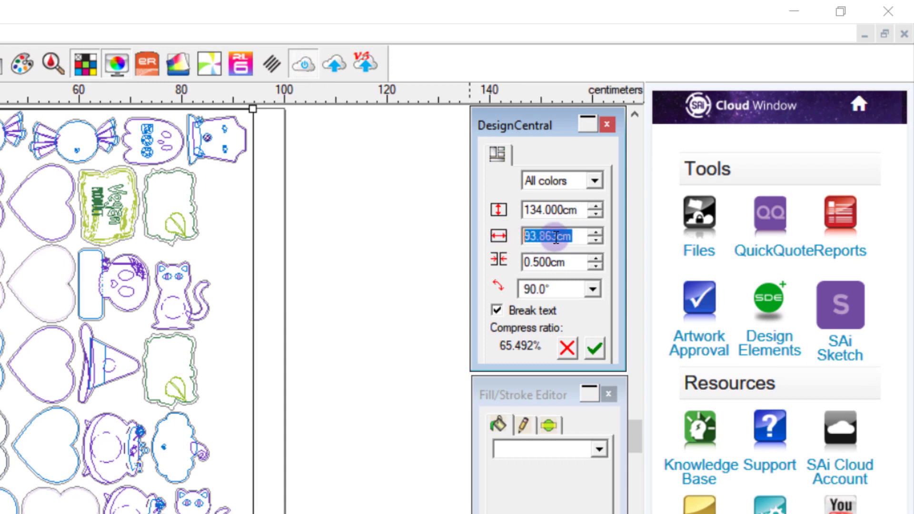
{"action": "left_click", "coordinate": [580, 261]}
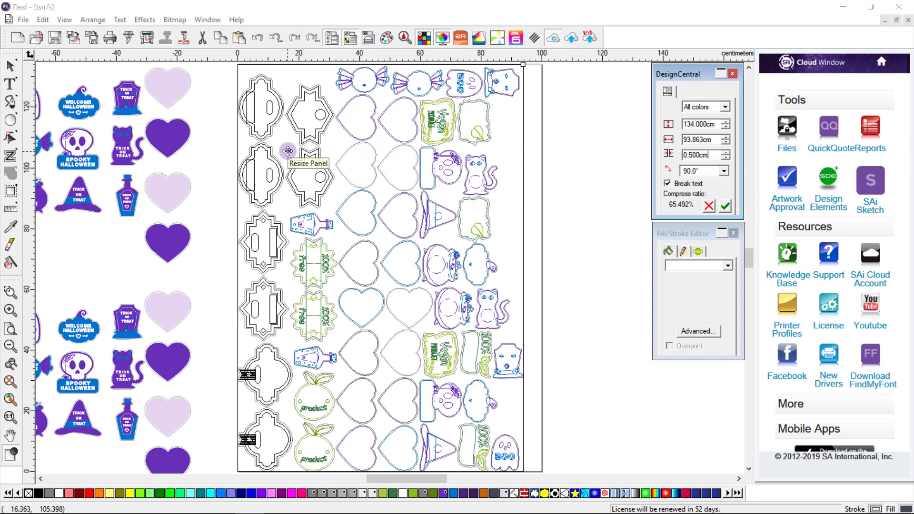
Apply the nest and confirm the packed stickers measure 93.863 × 133.659 cm.
{"action": "left_click", "coordinate": [725, 206]}
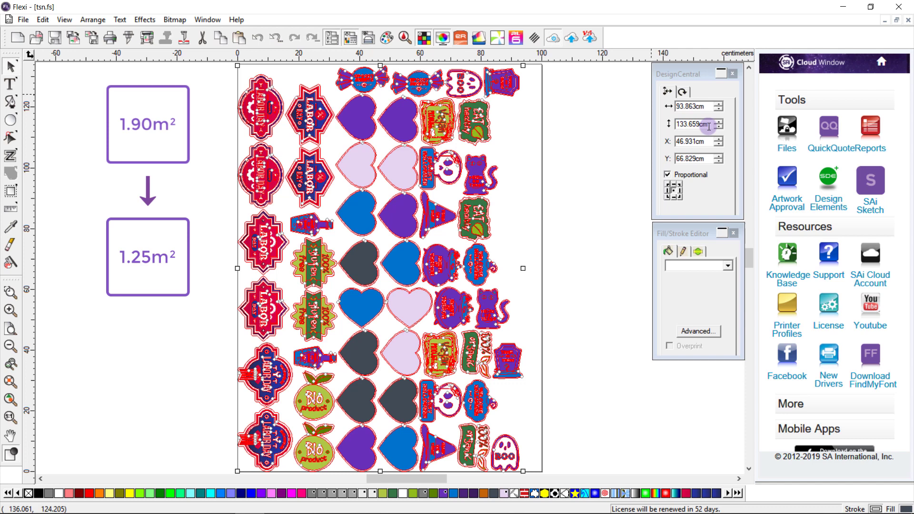
{"action": "double_click", "coordinate": [704, 106]}
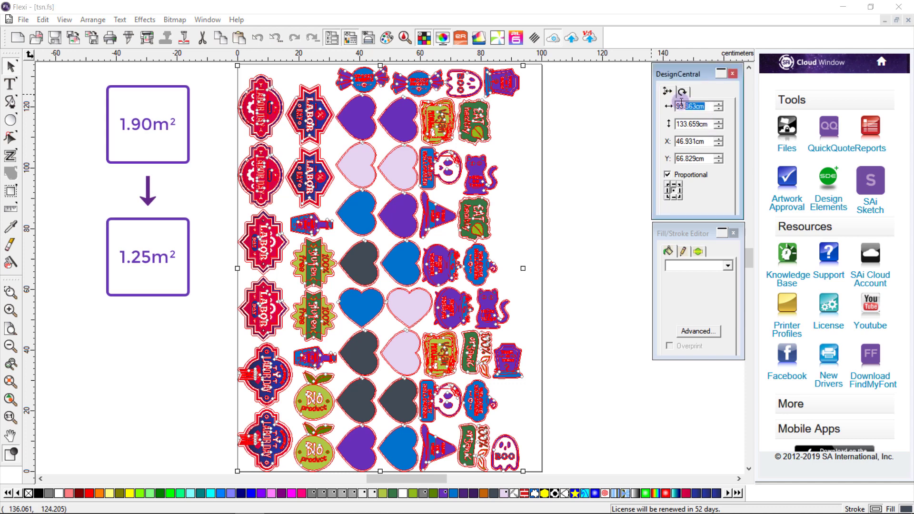
{"action": "left_click", "coordinate": [706, 106]}
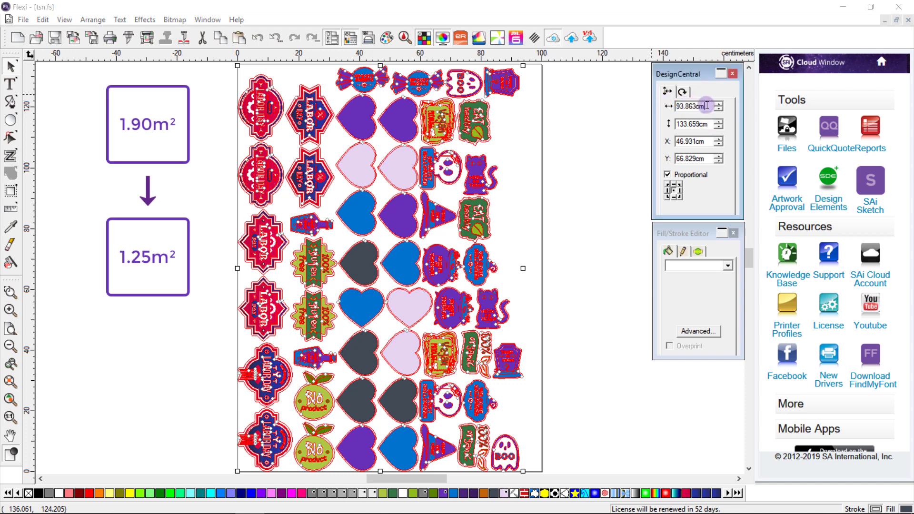
{"action": "double_click", "coordinate": [712, 124]}
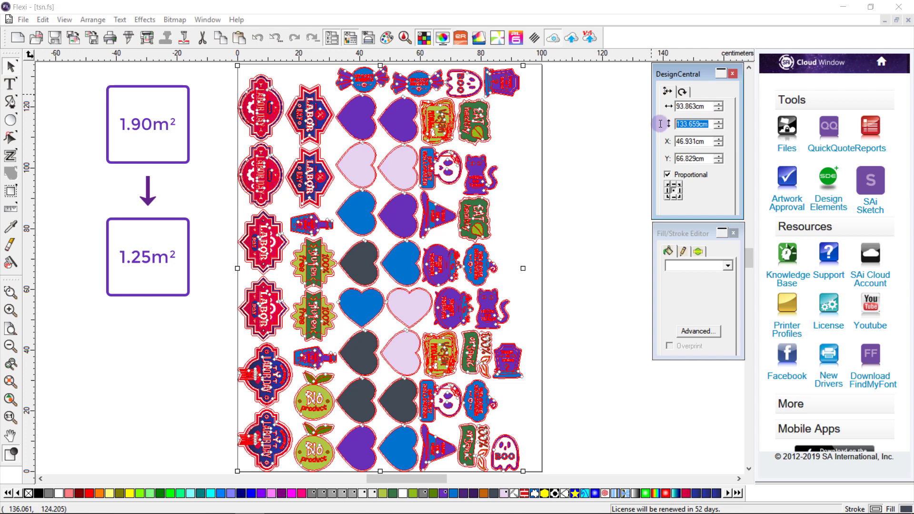
{"action": "left_click", "coordinate": [709, 127]}
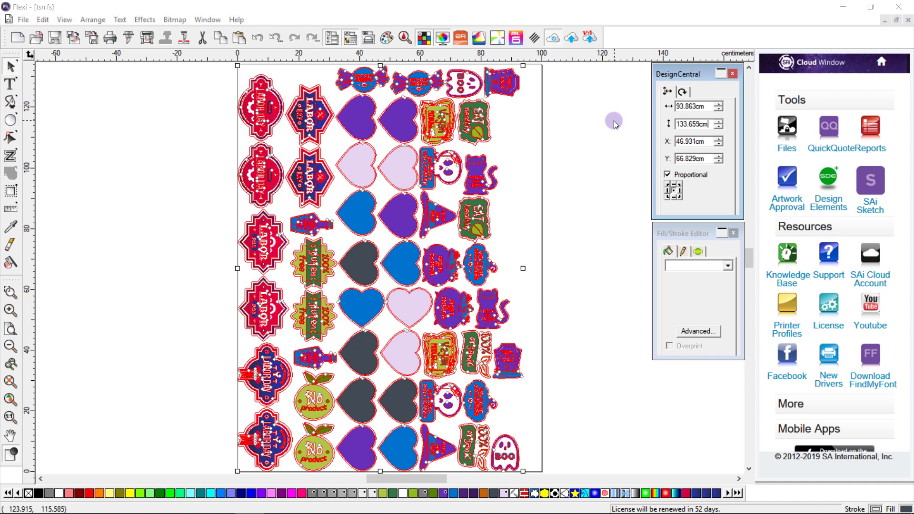
Undo the nest and reselect all the stickers in their original loose layout.
{"action": "key", "text": "ctrl+z"}
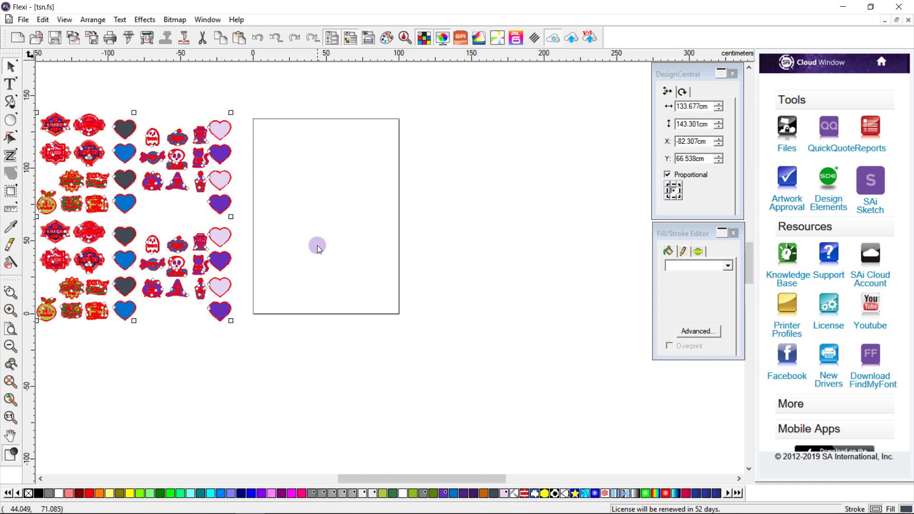
{"action": "left_click", "coordinate": [278, 327]}
{"action": "left_click_drag", "start_coordinate": [287, 345], "coordinate": [38, 103]}
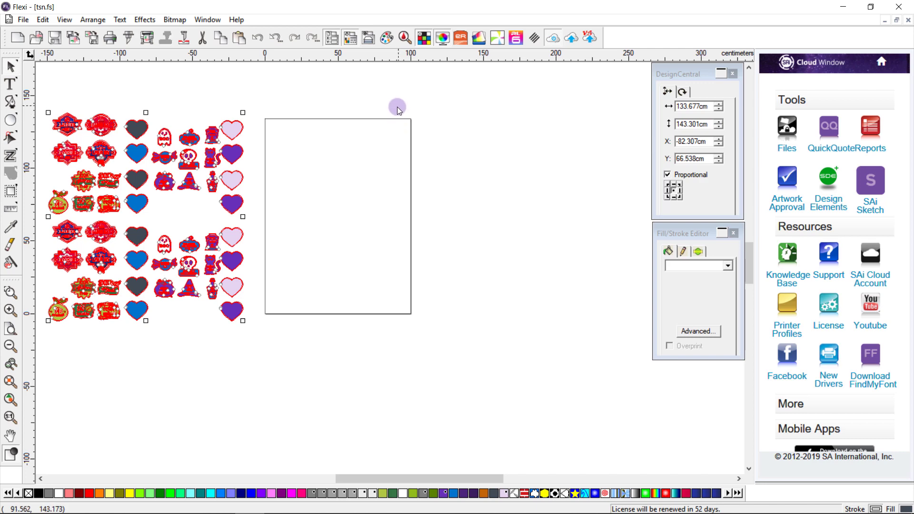
Apply a True Shape Nest with a 100 cm panel width, 0.2 cm spacing and 15° rotation.
{"action": "left_click", "coordinate": [90, 20]}
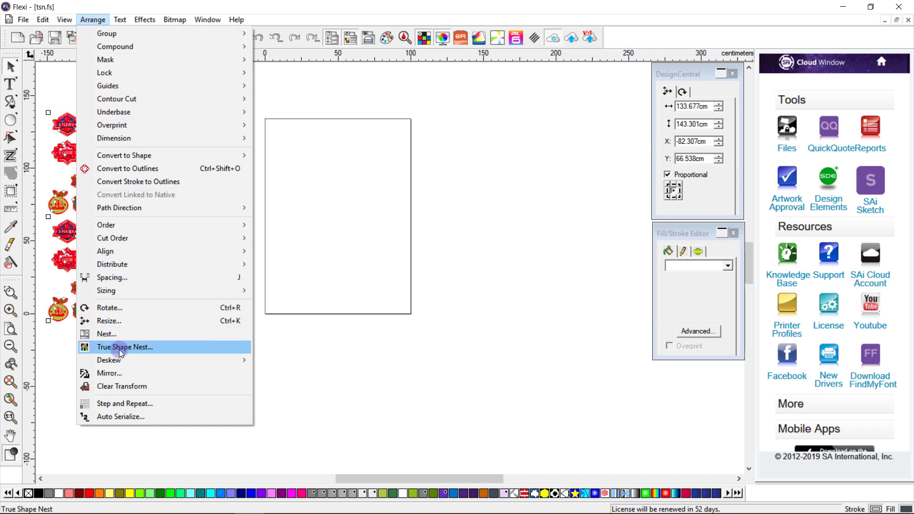
{"action": "left_click", "coordinate": [182, 351]}
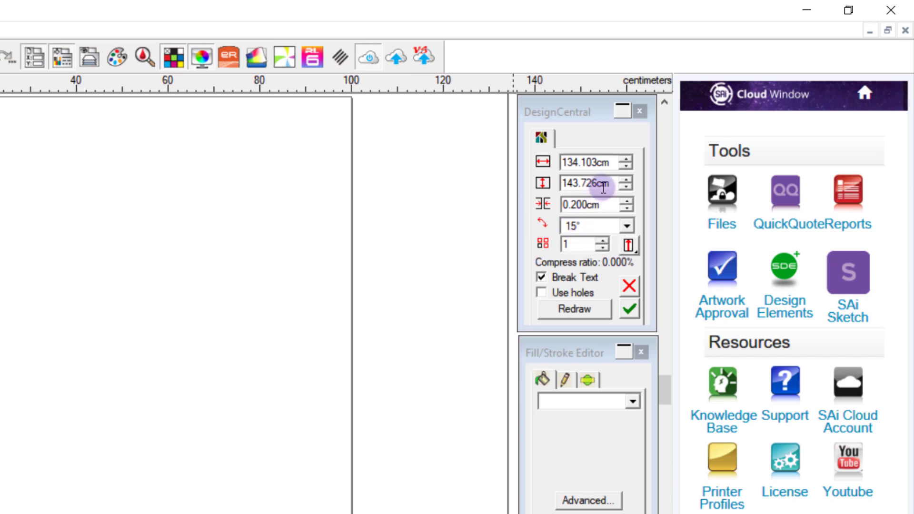
{"action": "left_click_drag", "start_coordinate": [613, 164], "coordinate": [540, 169]}
{"action": "type", "text": "1"}
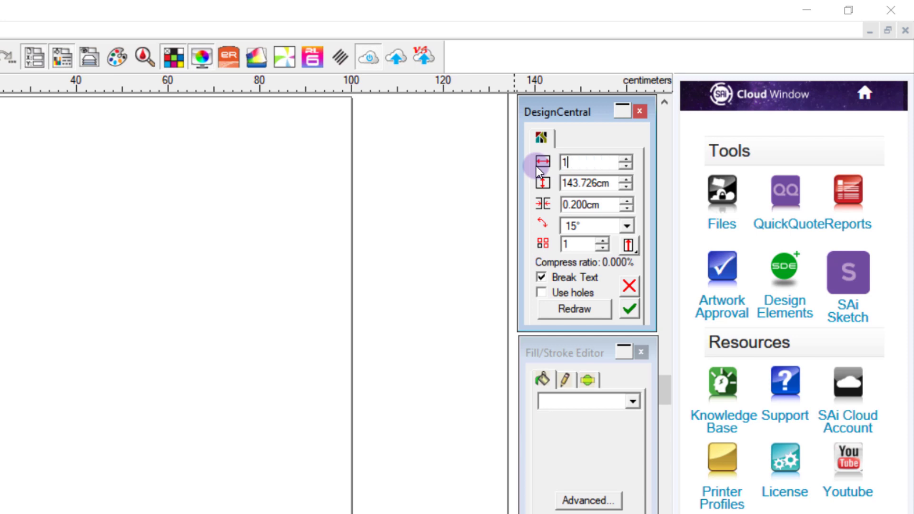
{"action": "type", "text": "00"}
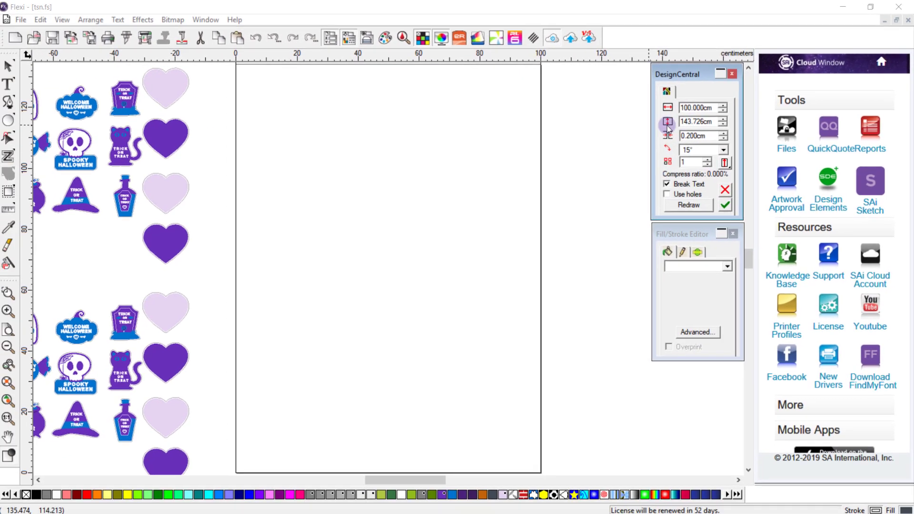
{"action": "key", "text": "Tab"}
{"action": "key", "text": "Tab"}
{"action": "key", "text": "Tab"}
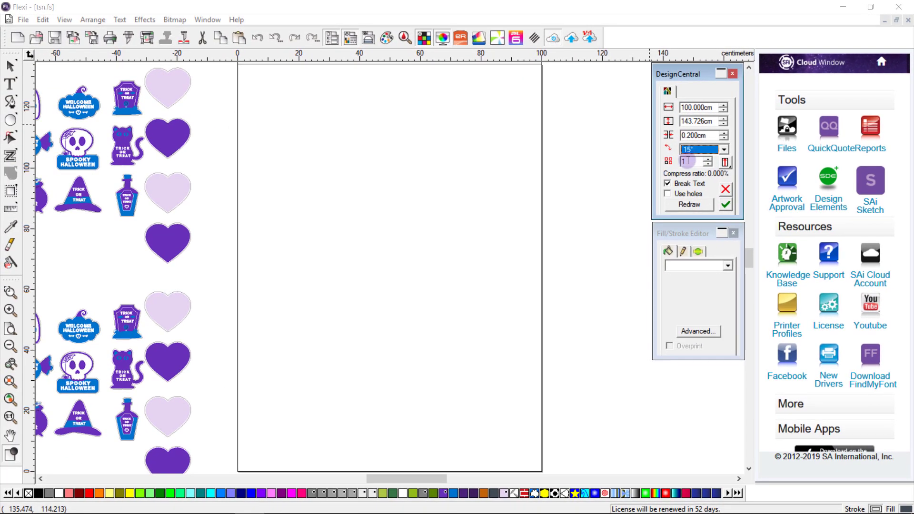
{"action": "left_click", "coordinate": [726, 205]}
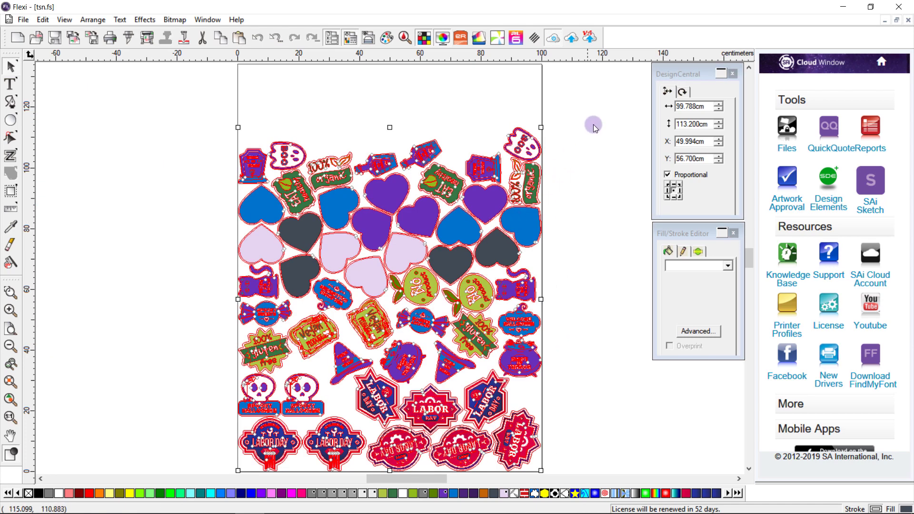
Read the nested layout size of 99.788 × 113.200 cm, then deselect the stickers.
{"action": "left_click", "coordinate": [712, 107]}
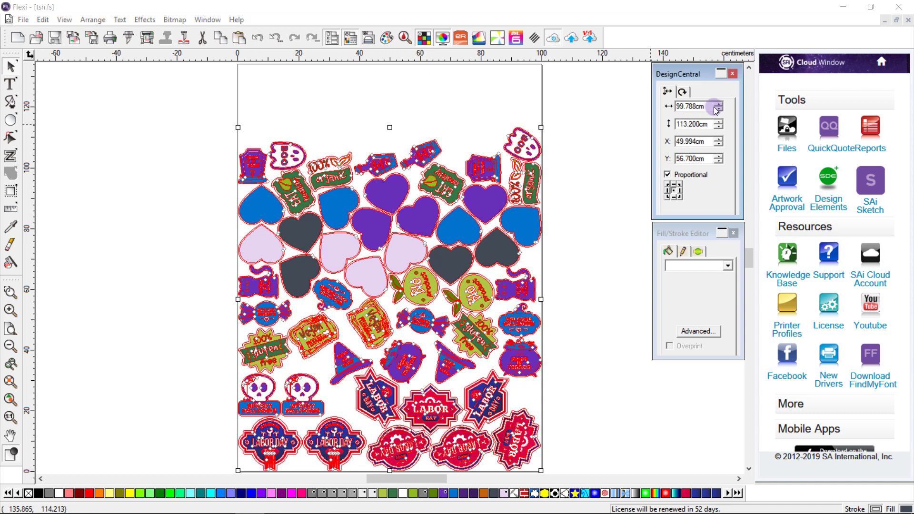
{"action": "double_click", "coordinate": [710, 107]}
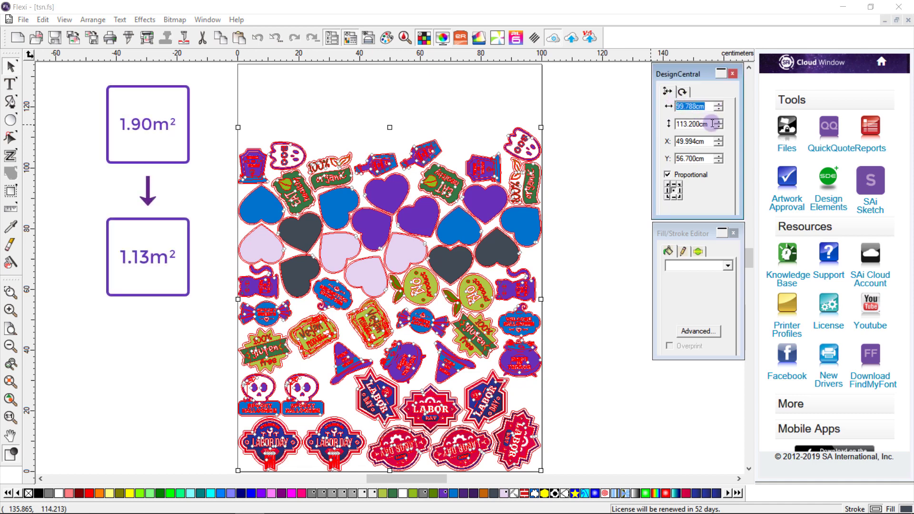
{"action": "double_click", "coordinate": [712, 124]}
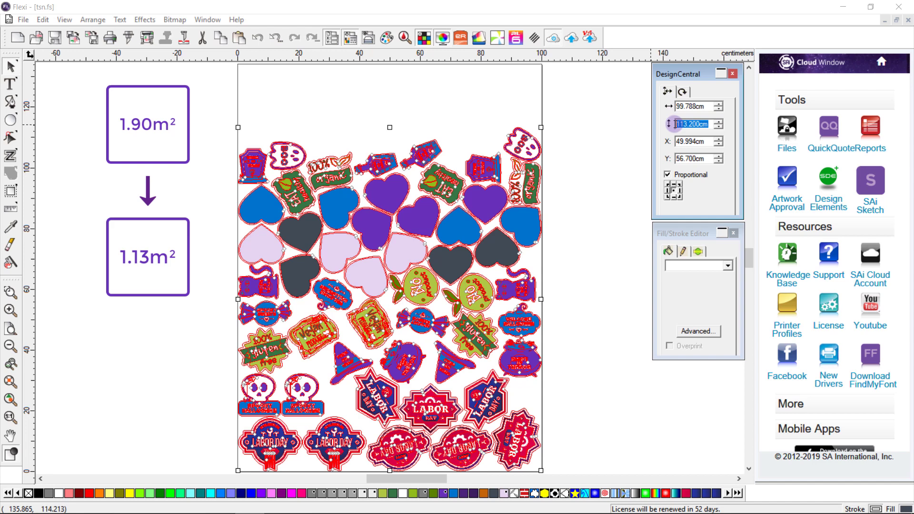
{"action": "left_click", "coordinate": [709, 124]}
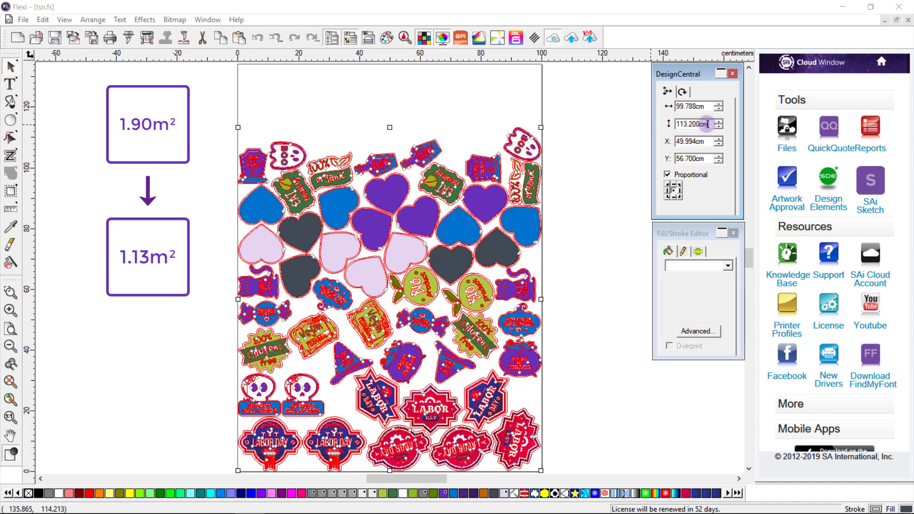
{"action": "left_click", "coordinate": [587, 180]}
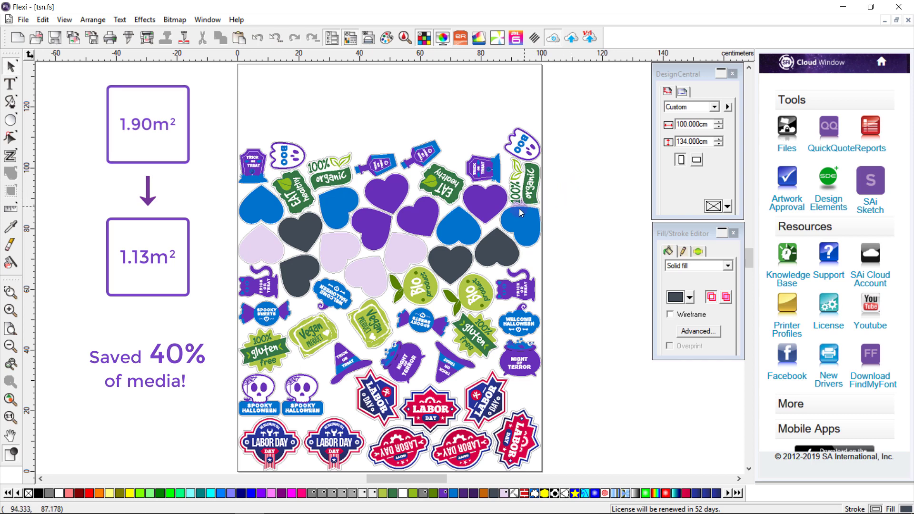
{"action": "scroll", "coordinate": [579, 185], "scroll_direction": "up", "scroll_amount": 2}
{"action": "scroll", "coordinate": [417, 204], "scroll_direction": "up", "scroll_amount": 1}
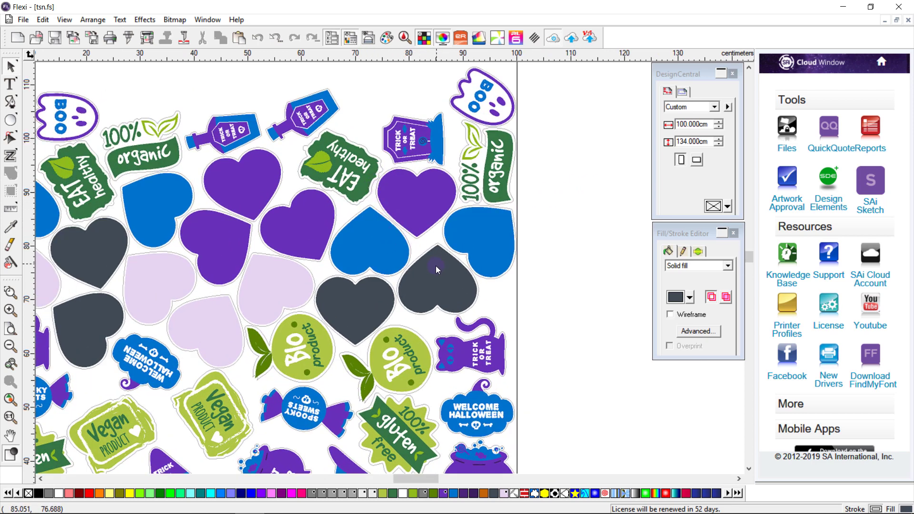
{"action": "scroll", "coordinate": [436, 266], "scroll_direction": "down", "scroll_amount": 2}
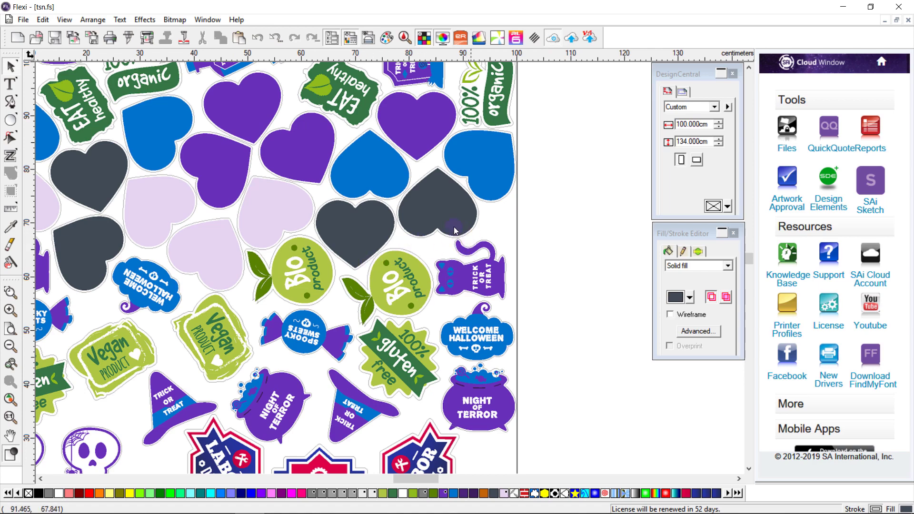
{"action": "scroll", "coordinate": [460, 268], "scroll_direction": "down", "scroll_amount": 6}
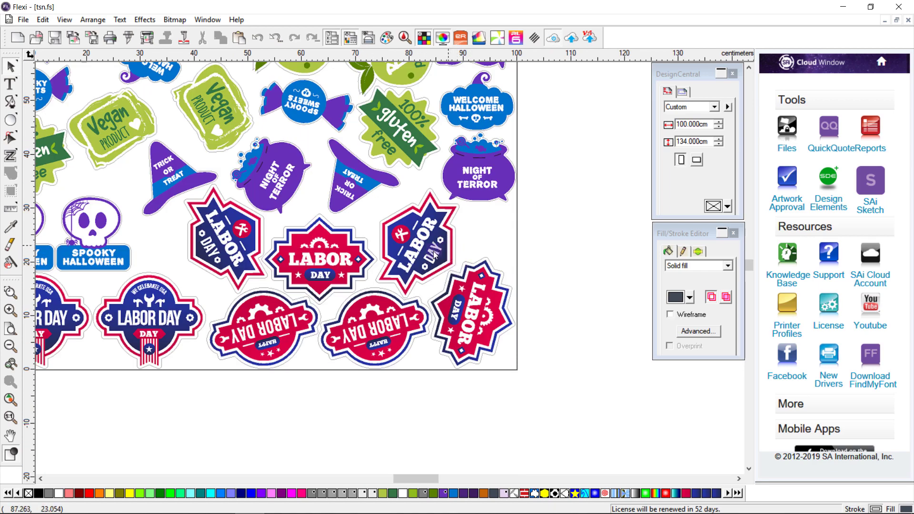
{"action": "scroll", "coordinate": [341, 208], "scroll_direction": "down", "scroll_amount": 5}
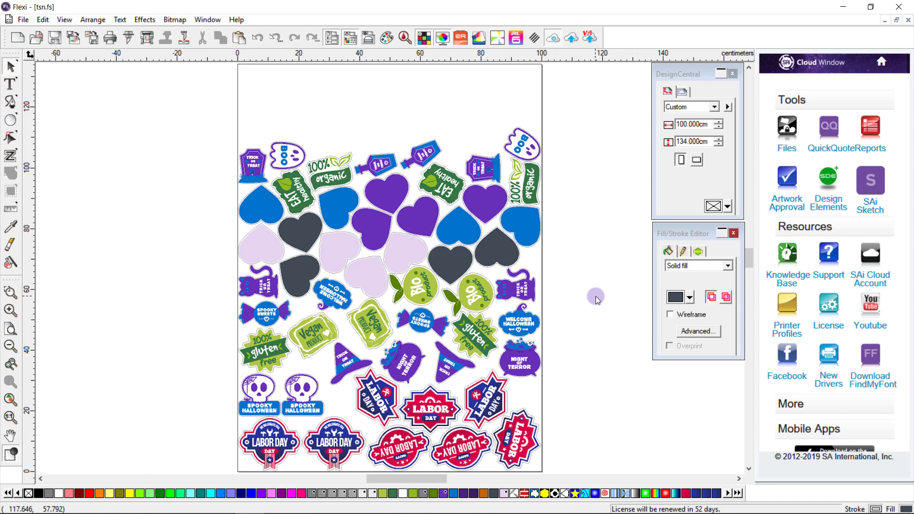
Undo the nesting, reselect the whole sticker grid and start a new True Shape Nest.
{"action": "key", "text": "ctrl+z"}
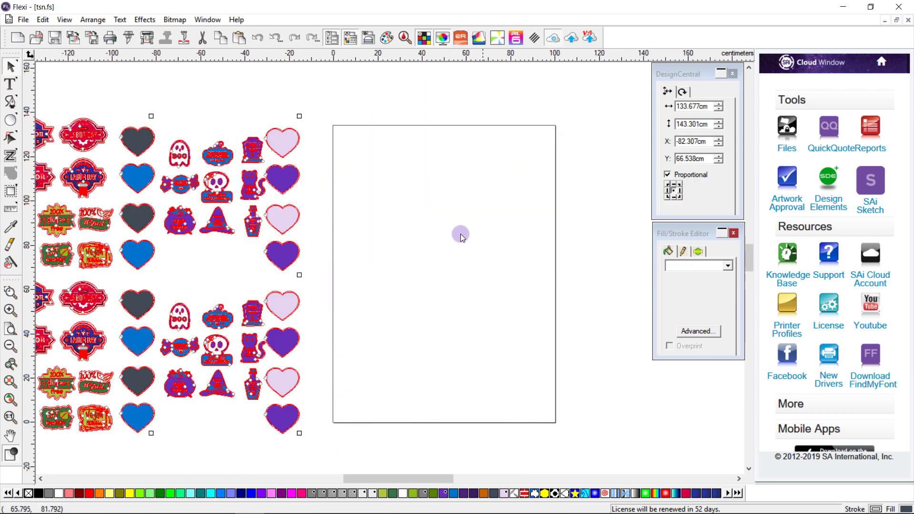
{"action": "left_click", "coordinate": [403, 213]}
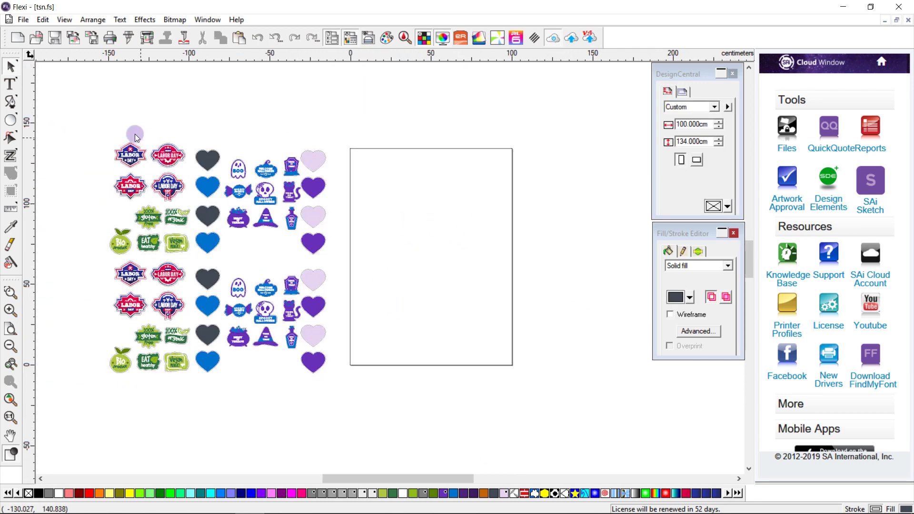
{"action": "left_click_drag", "start_coordinate": [95, 129], "coordinate": [358, 424]}
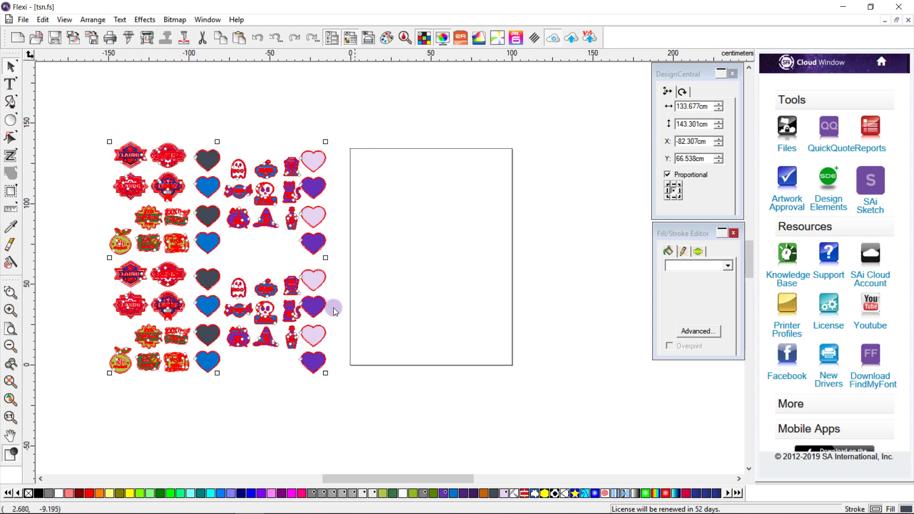
{"action": "left_click", "coordinate": [95, 22]}
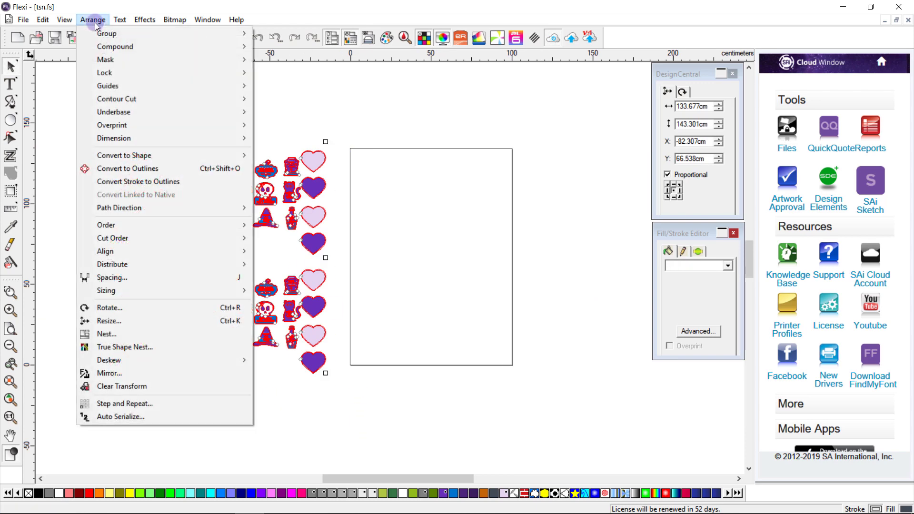
{"action": "left_click", "coordinate": [144, 346]}
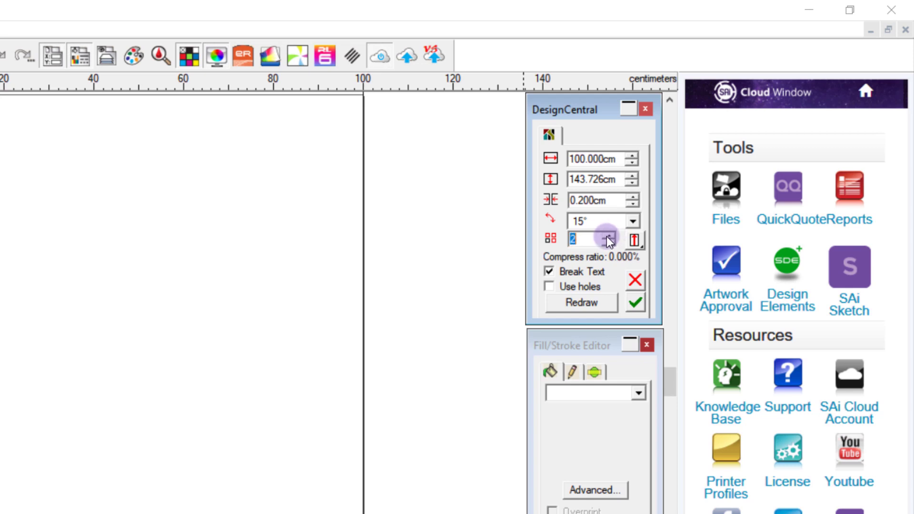
Set copies to 3, keep the 100 cm panel width, and apply the true-shape nest.
{"action": "left_click", "coordinate": [607, 236]}
{"action": "left_click", "coordinate": [606, 236]}
{"action": "left_click", "coordinate": [583, 244]}
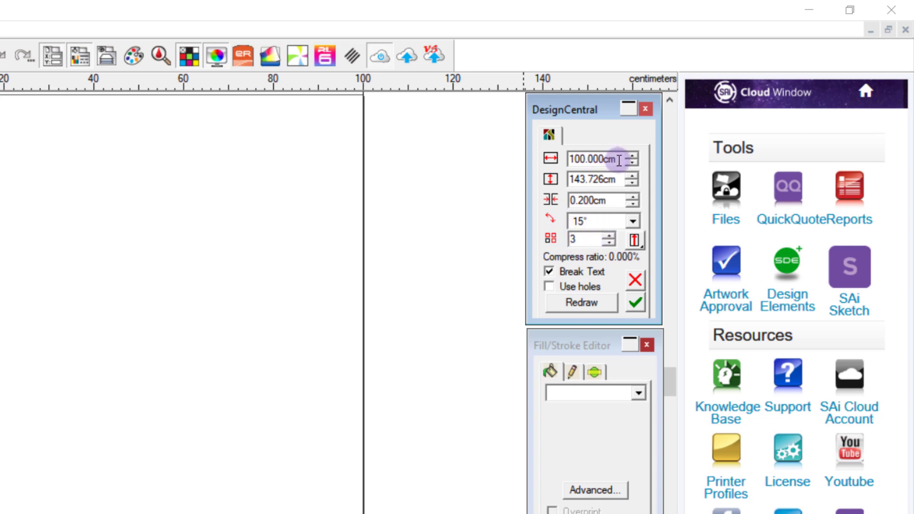
{"action": "left_click_drag", "start_coordinate": [614, 159], "coordinate": [578, 158]}
{"action": "left_click", "coordinate": [580, 159]}
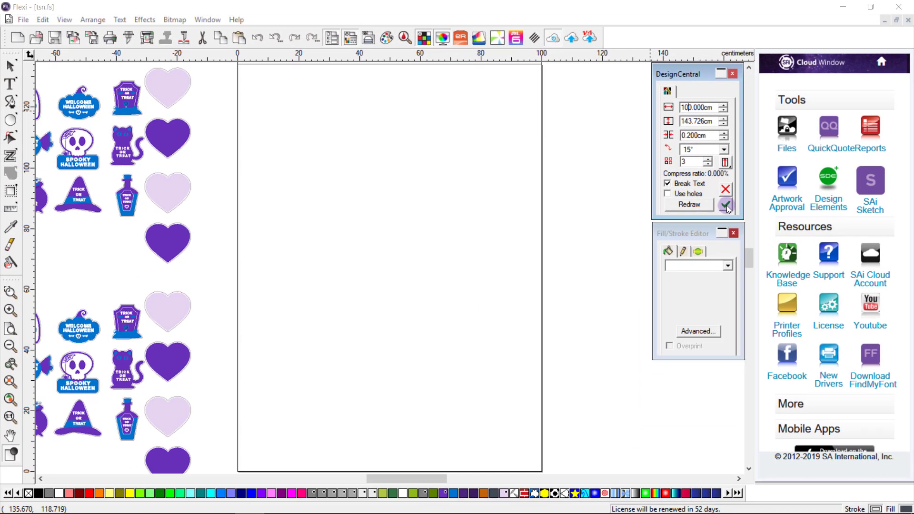
{"action": "left_click", "coordinate": [697, 236]}
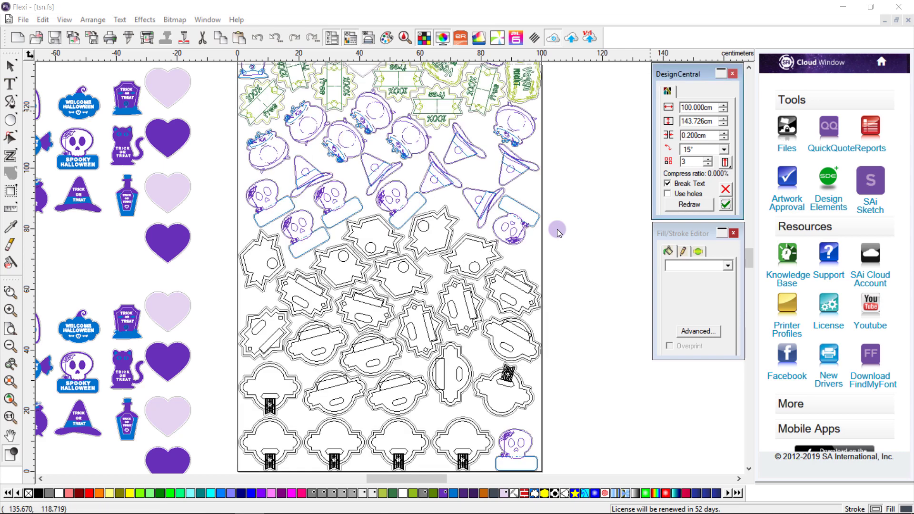
Select the entire three-copy nest and read its size, 99.794 × 333.694 cm.
{"action": "left_click", "coordinate": [557, 230]}
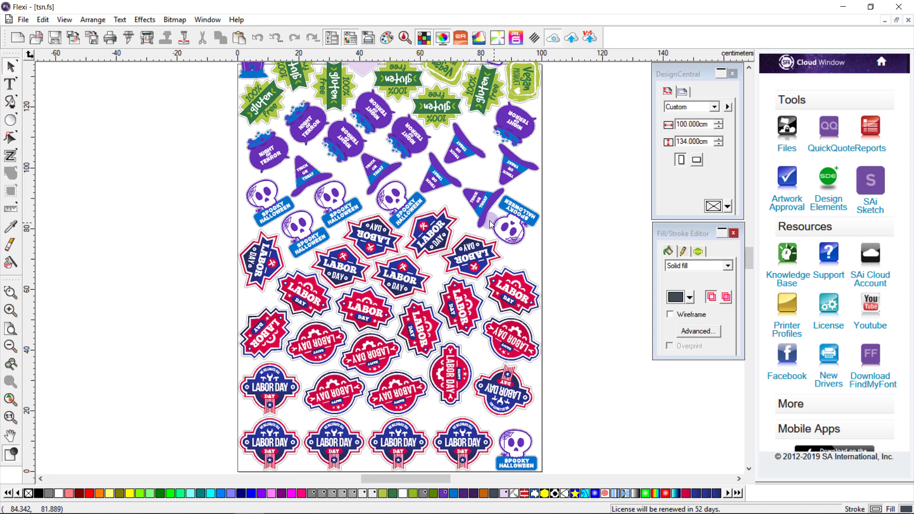
{"action": "scroll", "coordinate": [491, 225], "scroll_direction": "down", "scroll_amount": 3}
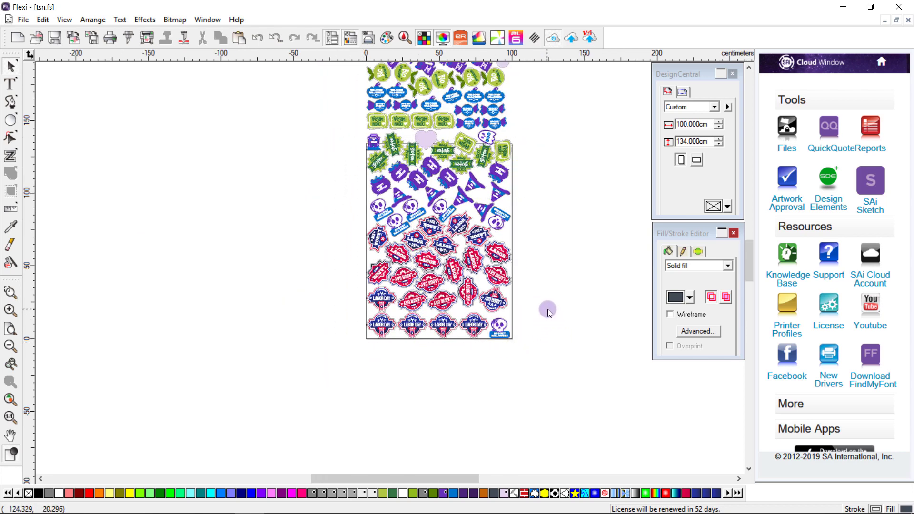
{"action": "scroll", "coordinate": [536, 235], "scroll_direction": "up", "scroll_amount": 5}
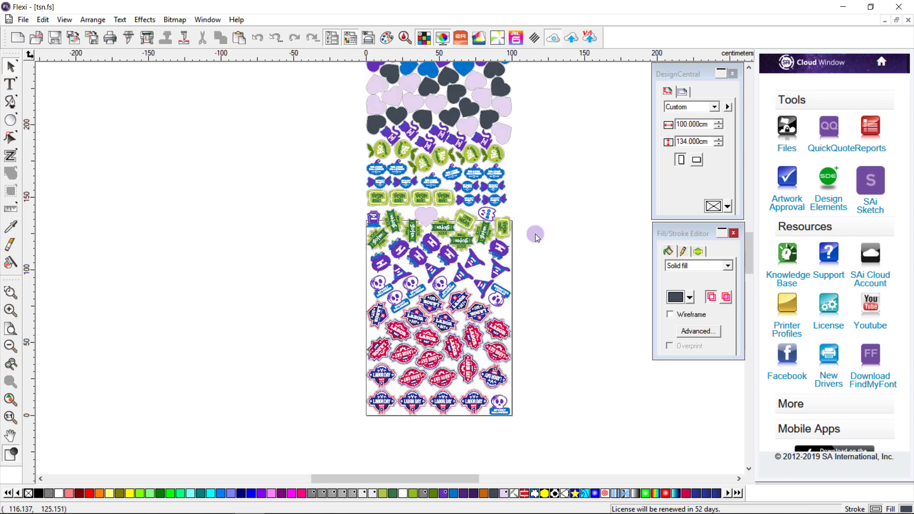
{"action": "scroll", "coordinate": [535, 236], "scroll_direction": "up", "scroll_amount": 5}
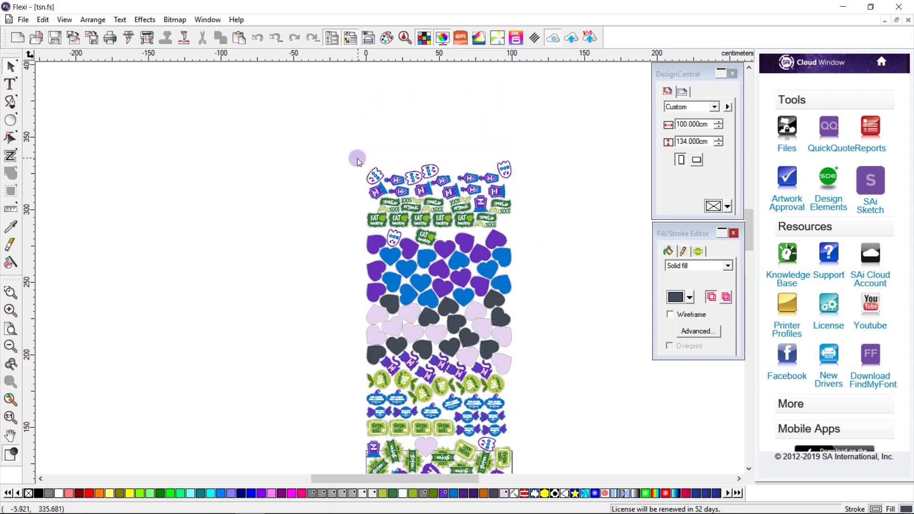
{"action": "scroll", "coordinate": [506, 329], "scroll_direction": "down", "scroll_amount": 7}
{"action": "left_click_drag", "start_coordinate": [351, 166], "coordinate": [545, 381]}
{"action": "scroll", "coordinate": [551, 338], "scroll_direction": "up", "scroll_amount": 7}
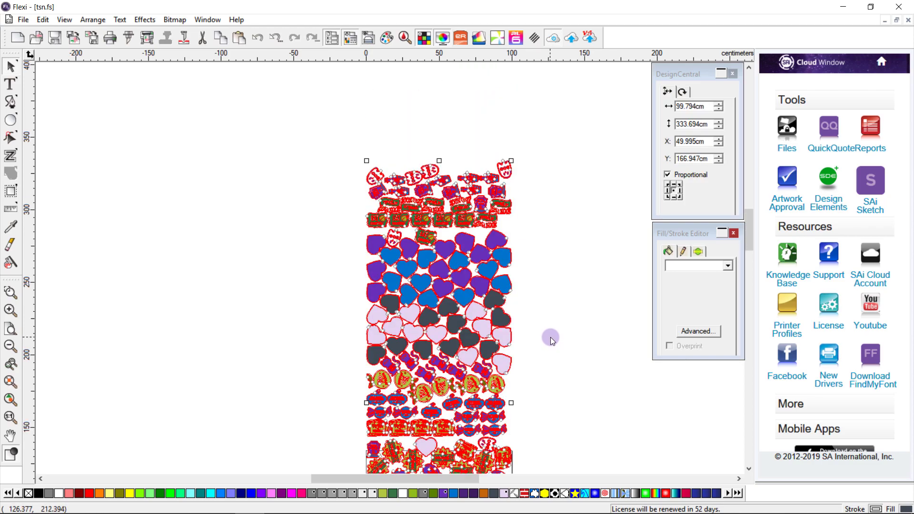
{"action": "scroll", "coordinate": [551, 338], "scroll_direction": "down", "scroll_amount": 5}
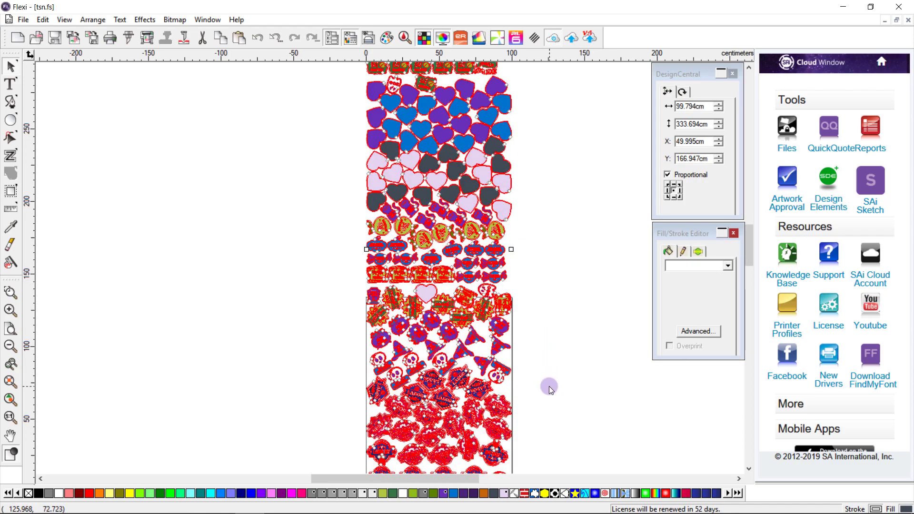